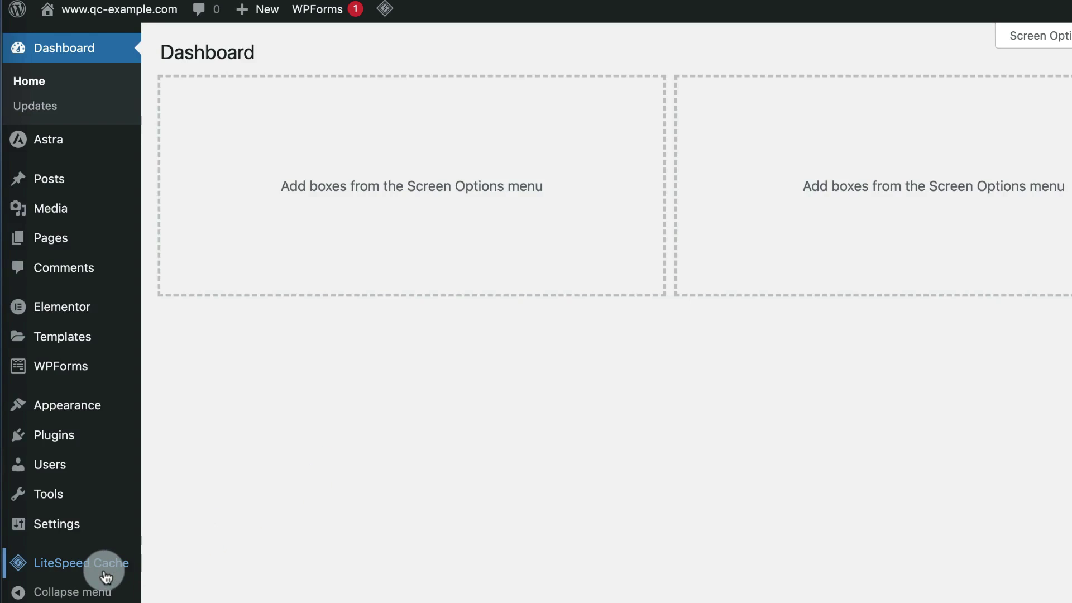
- Open the LiteSpeed Cache General settings from the WordPress sidebar
mouse_move(105, 577)
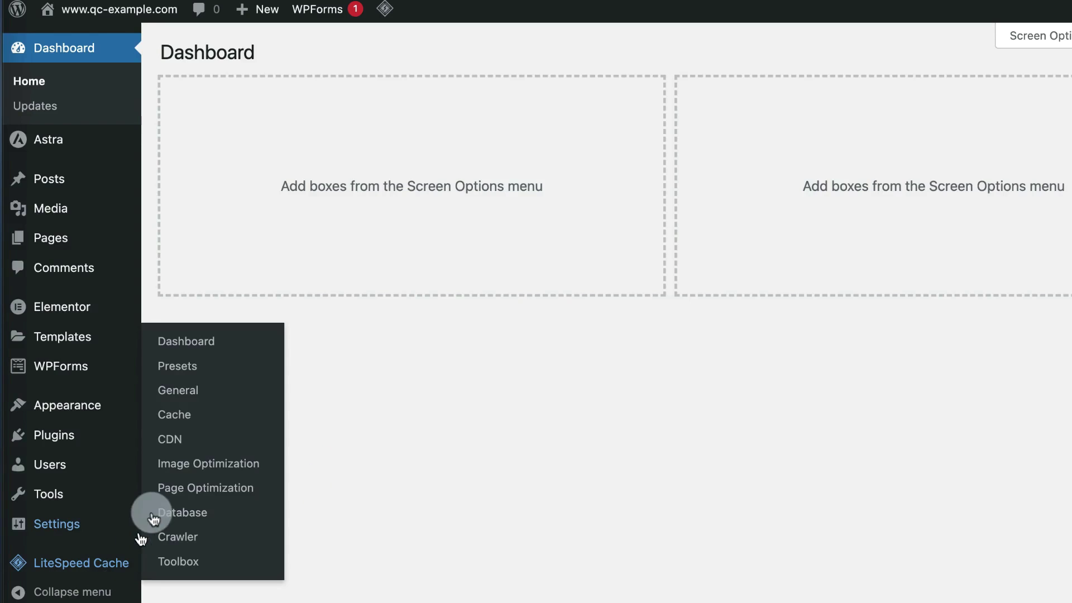
click(192, 391)
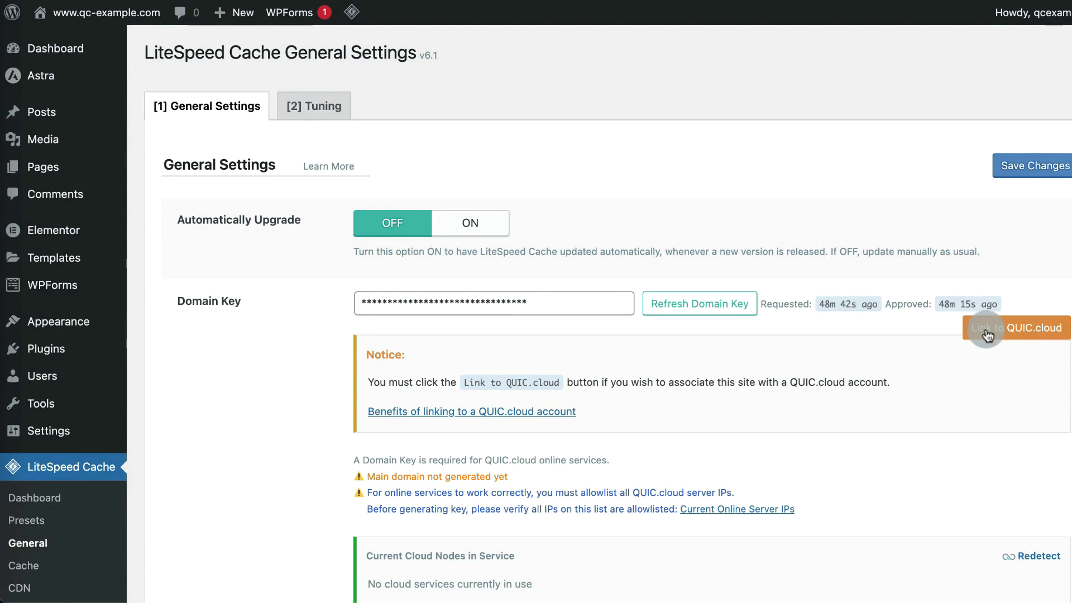
- Register a new QUIC.cloud account with an e-mail and password, accepting the terms of use
click(1014, 328)
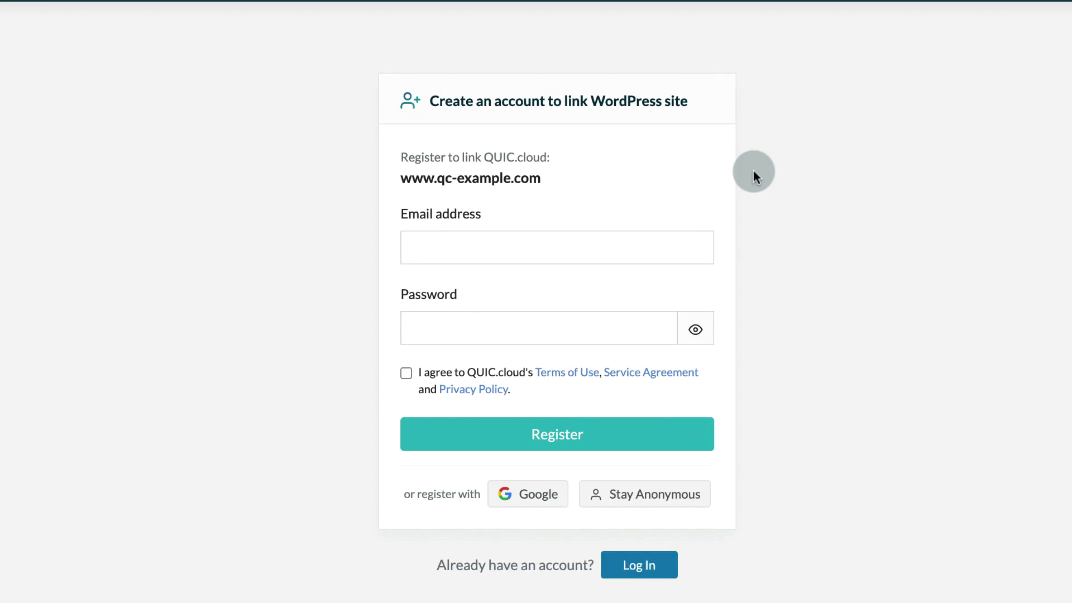
click(544, 246)
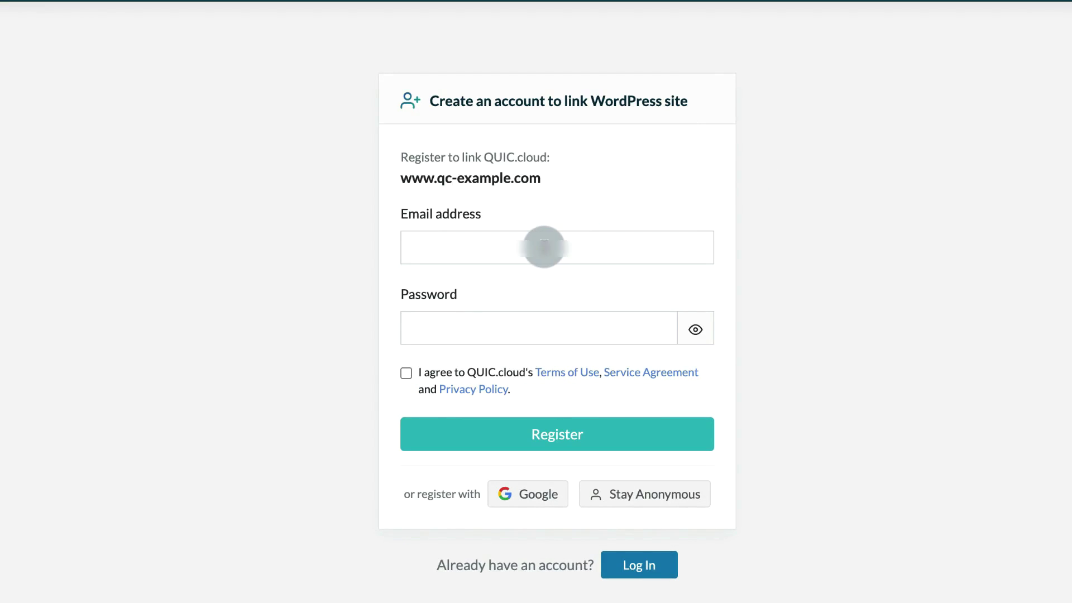
key(ctrl+v)
key(Tab)
text(••••••••••••)
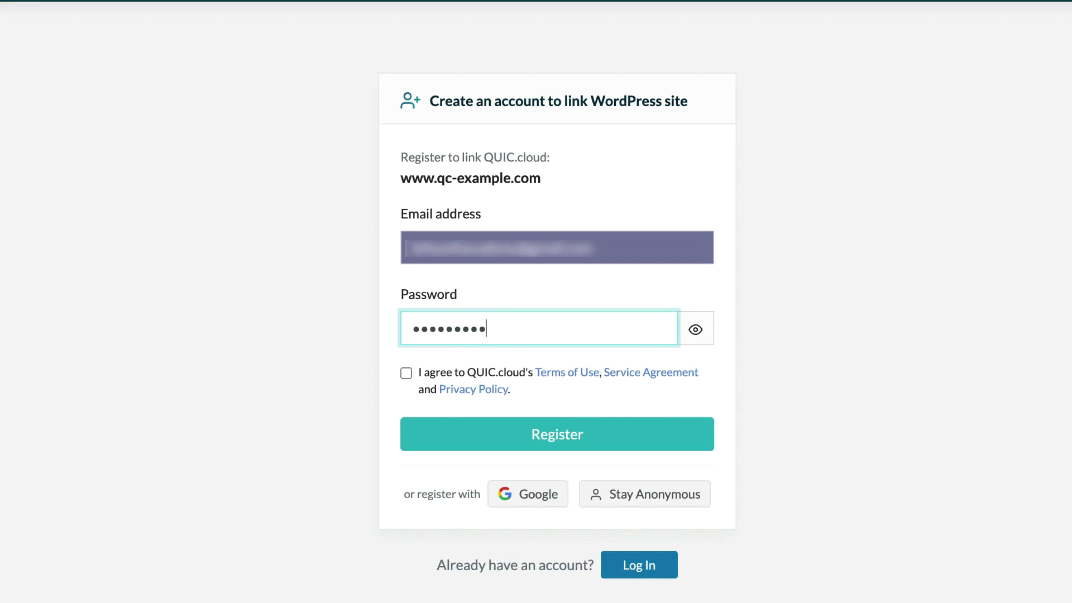
text(••)
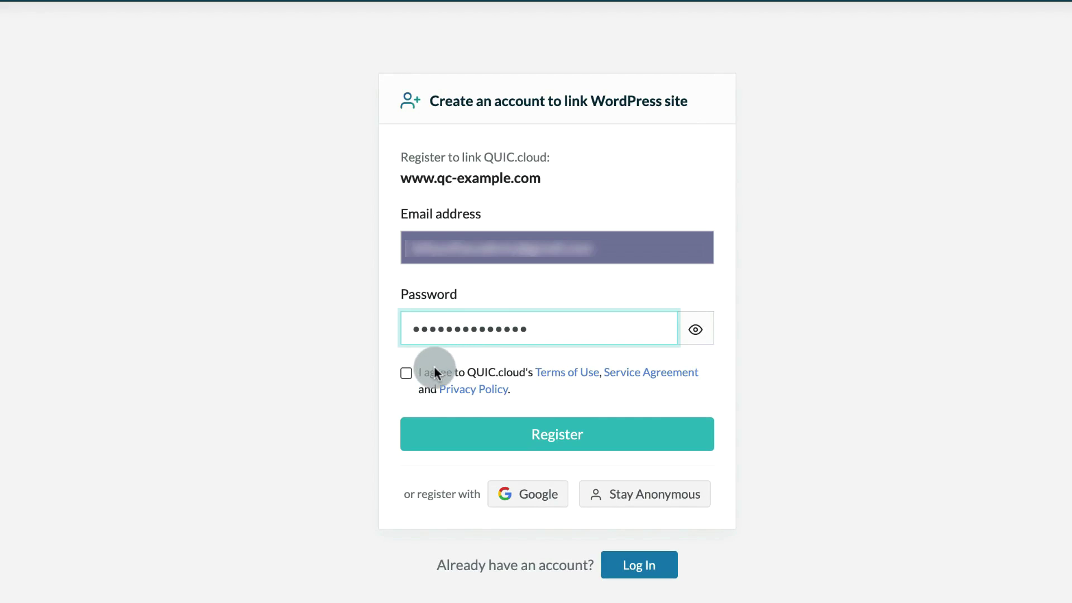
click(406, 373)
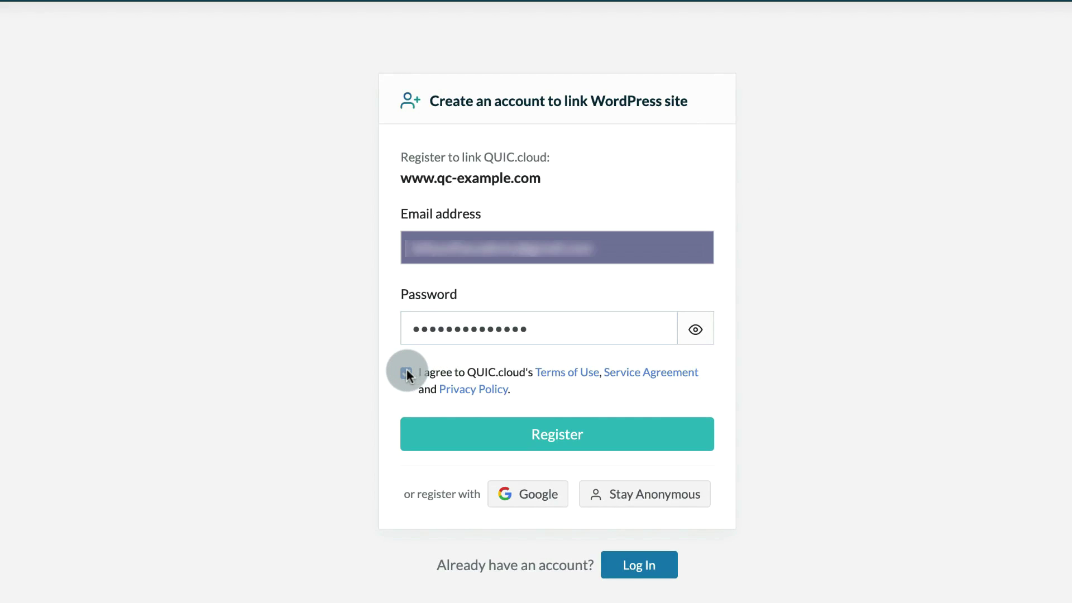
click(540, 439)
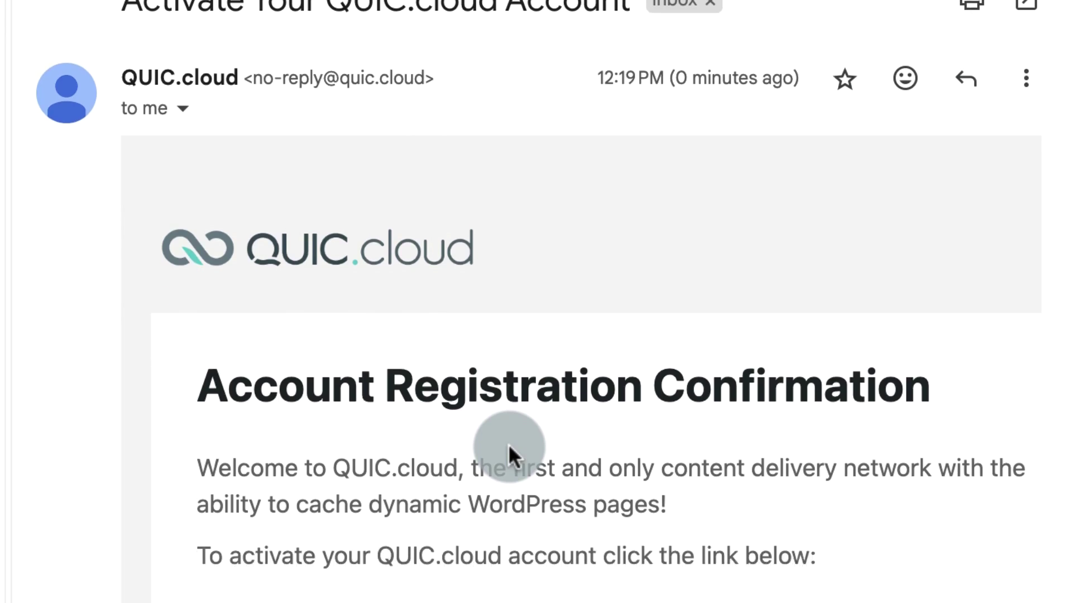
- Activate the account from the e-mail, then log in to the QUIC.cloud dashboard
scroll(508, 448, down, 4)
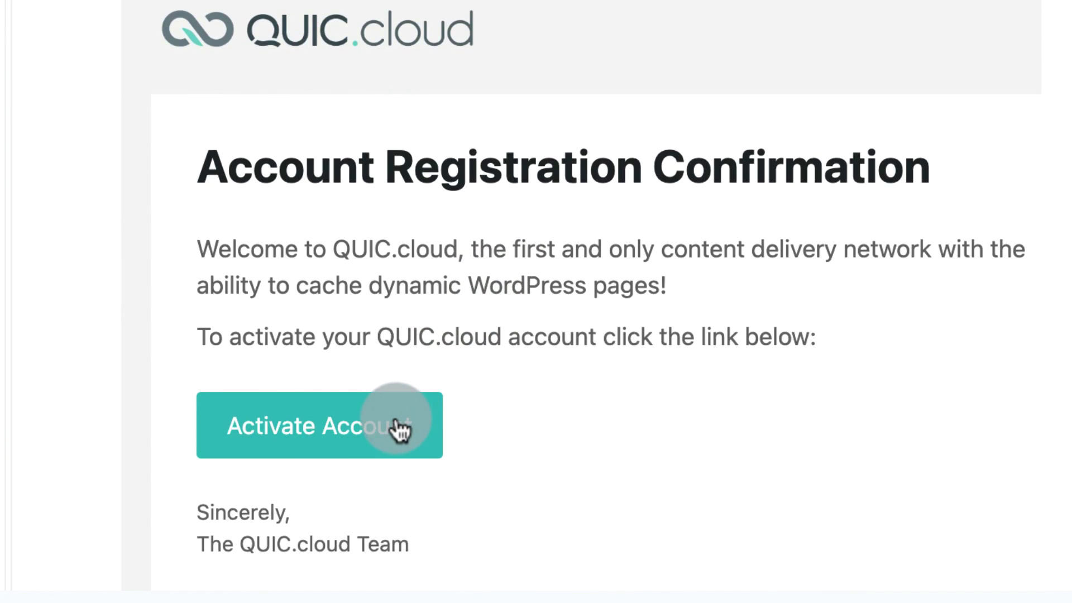
click(400, 430)
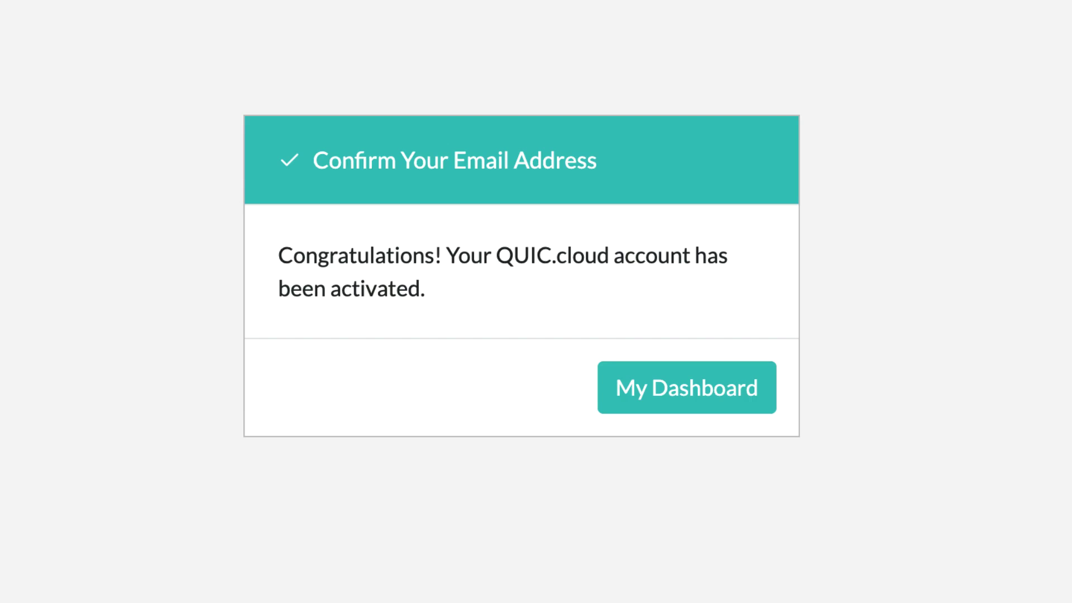
click(706, 414)
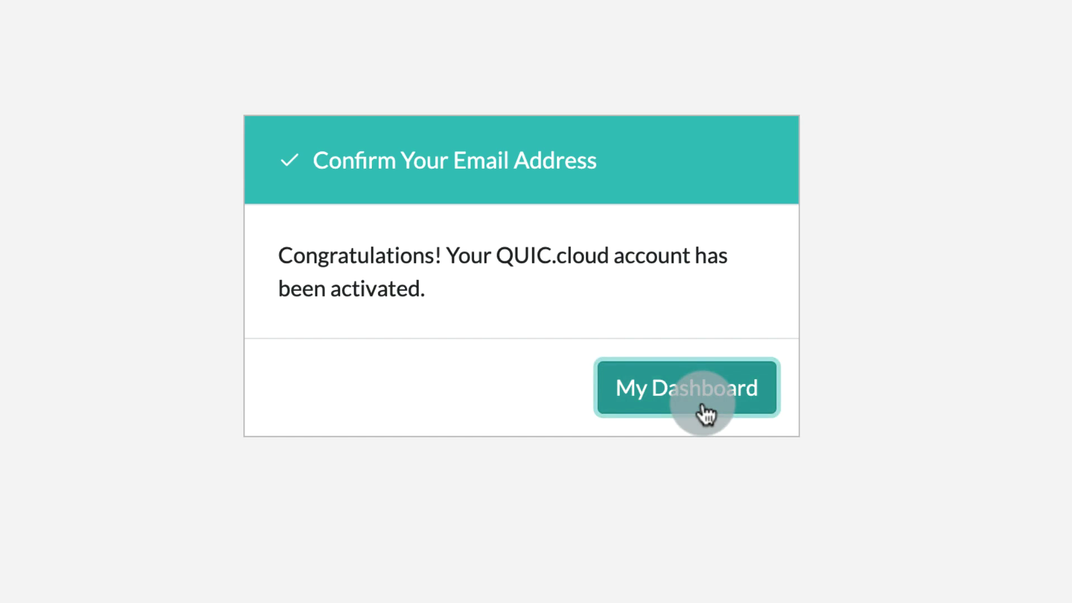
click(673, 286)
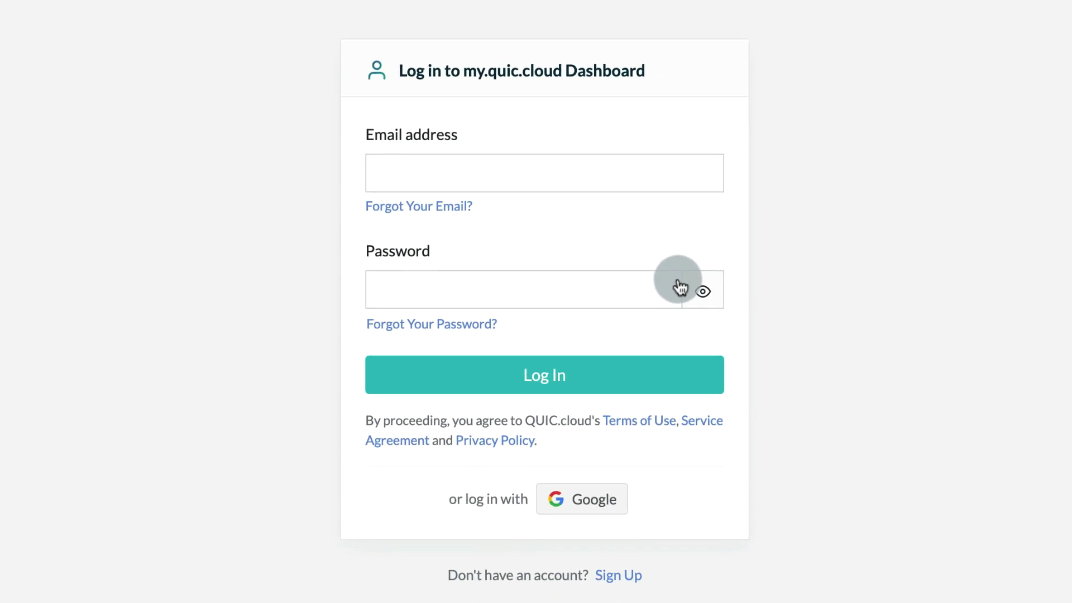
text(••)
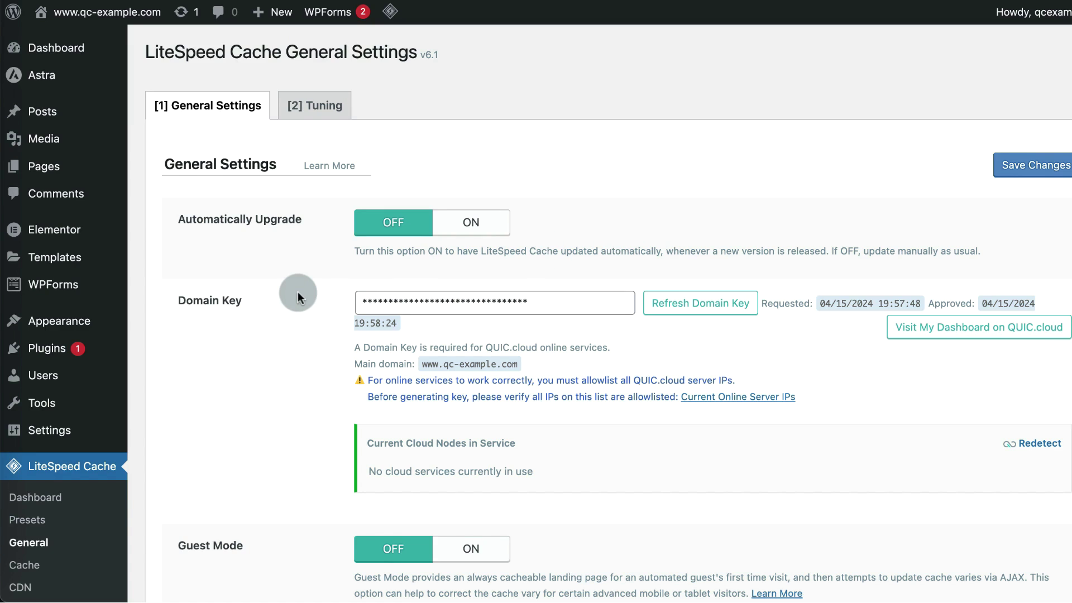
- Turn QUIC.cloud CDN to ON in LiteSpeed Cache's CDN settings
scroll(297, 292, down, 9)
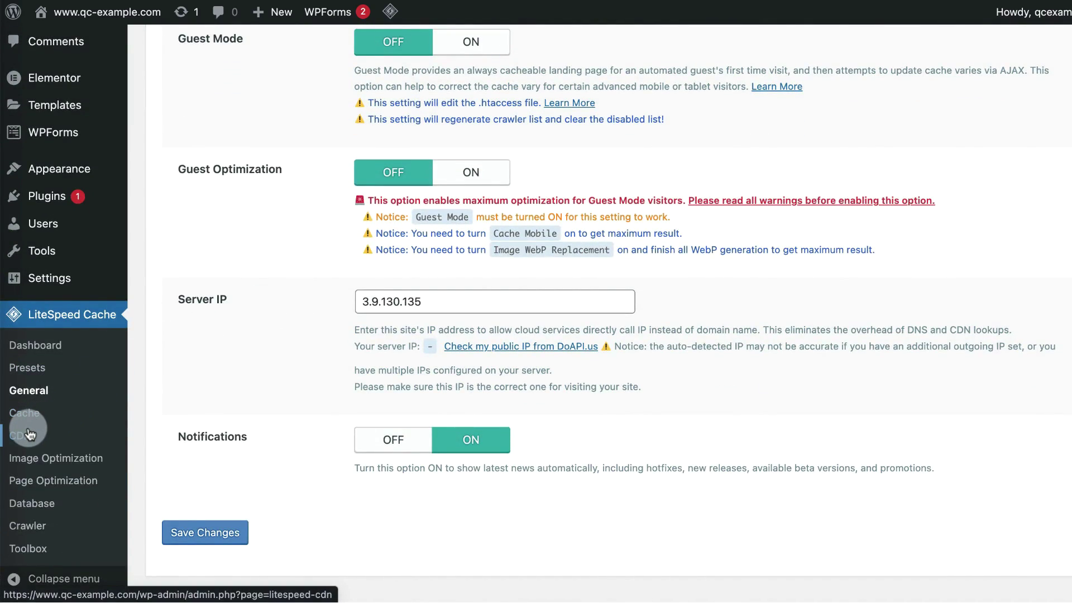
click(29, 434)
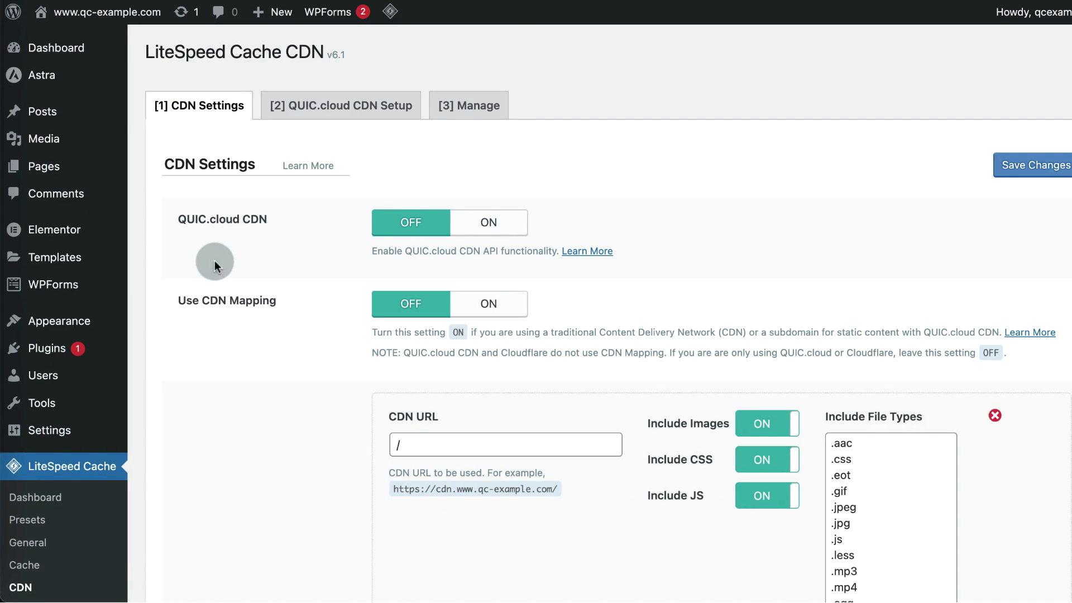
click(487, 216)
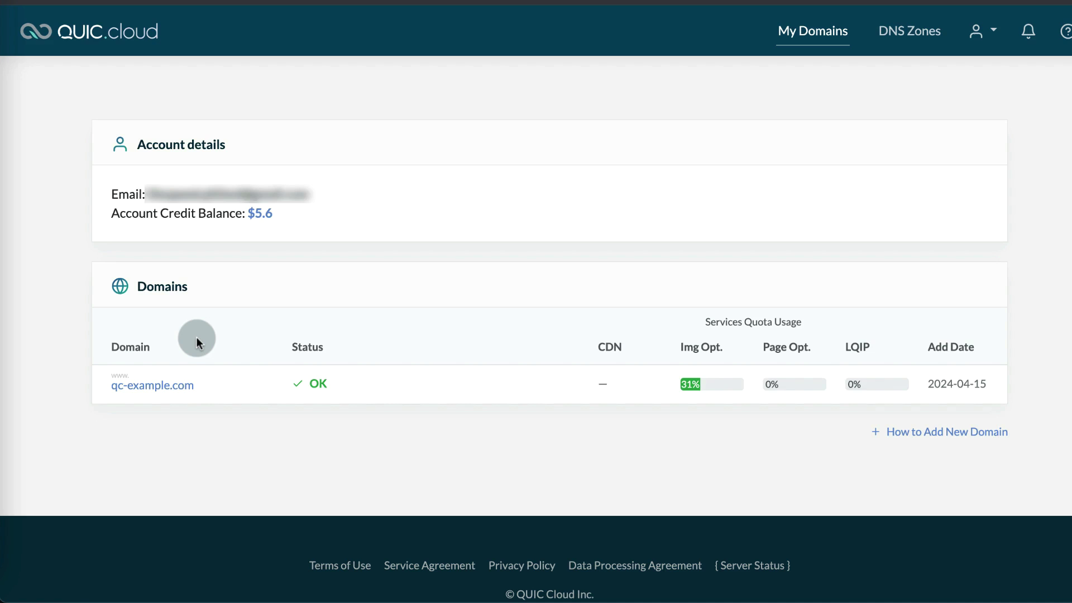
- Enable CDN for qc-example.com using the CNAME activation method
click(169, 387)
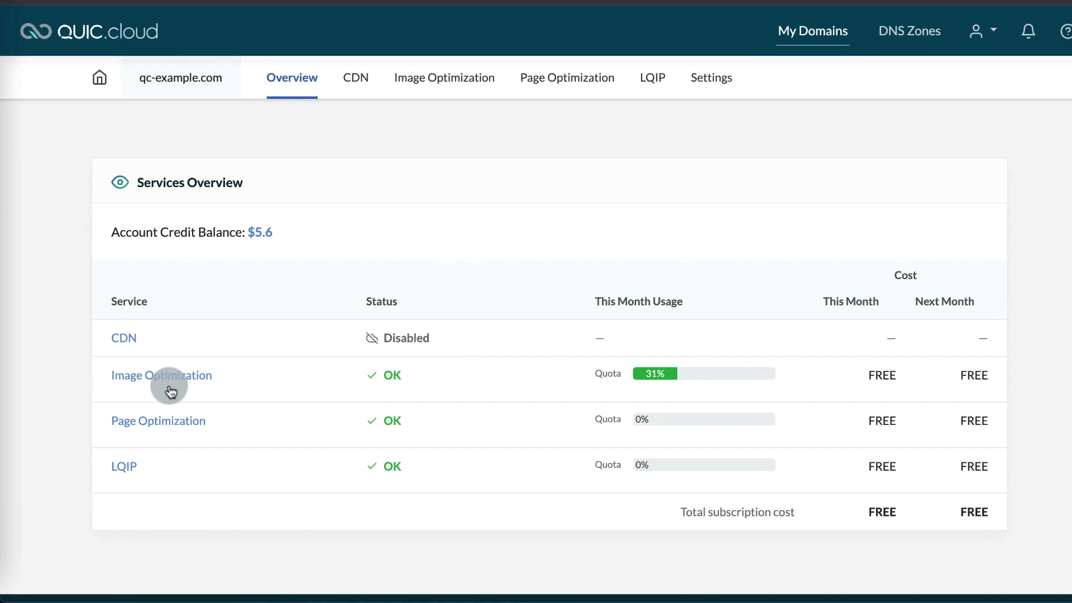
click(124, 338)
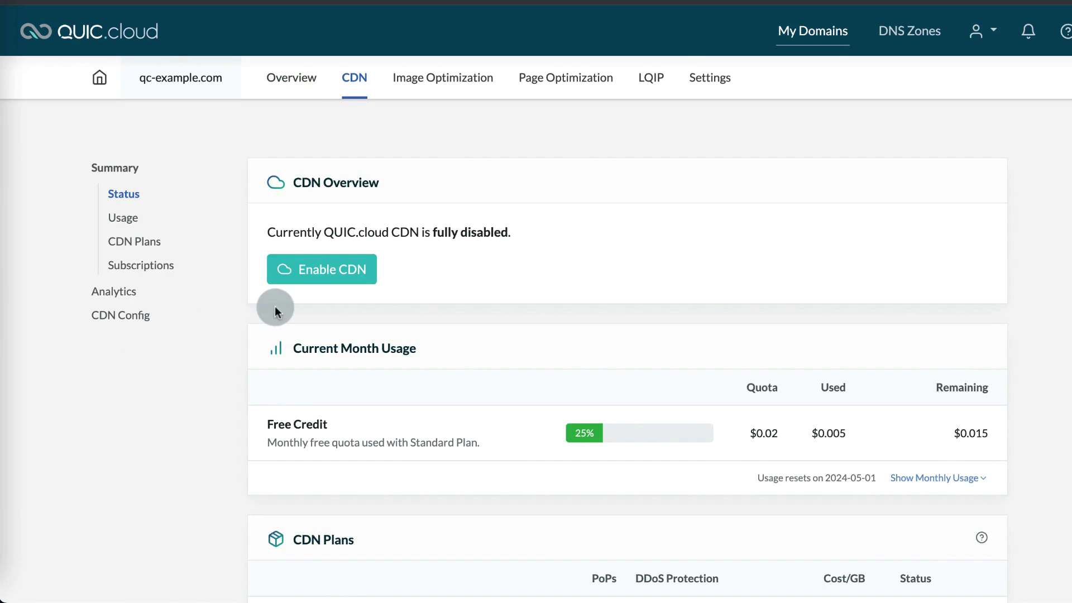
click(295, 283)
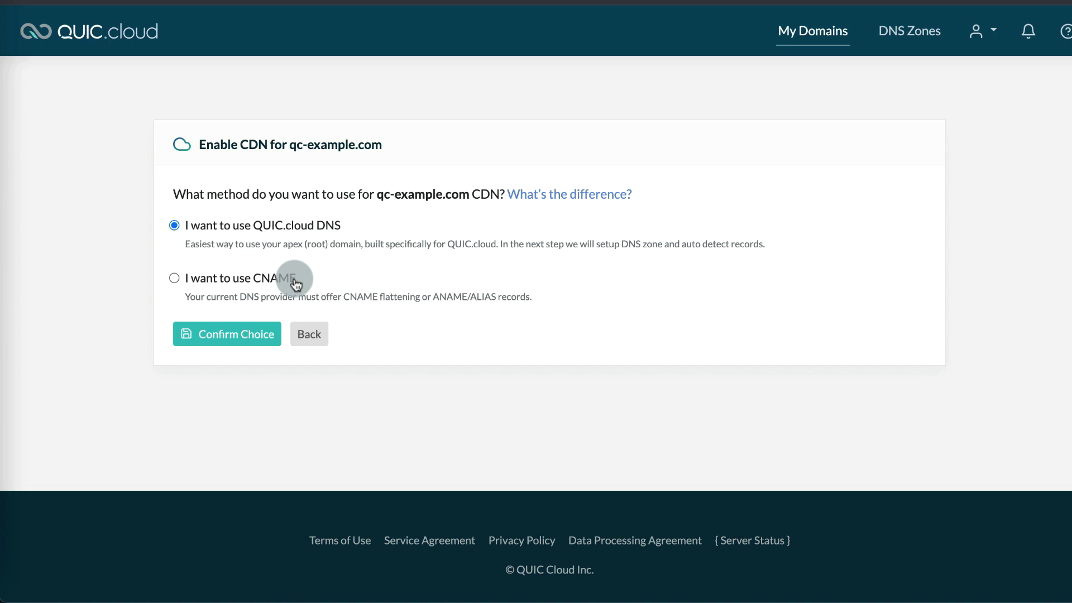
click(295, 282)
click(263, 335)
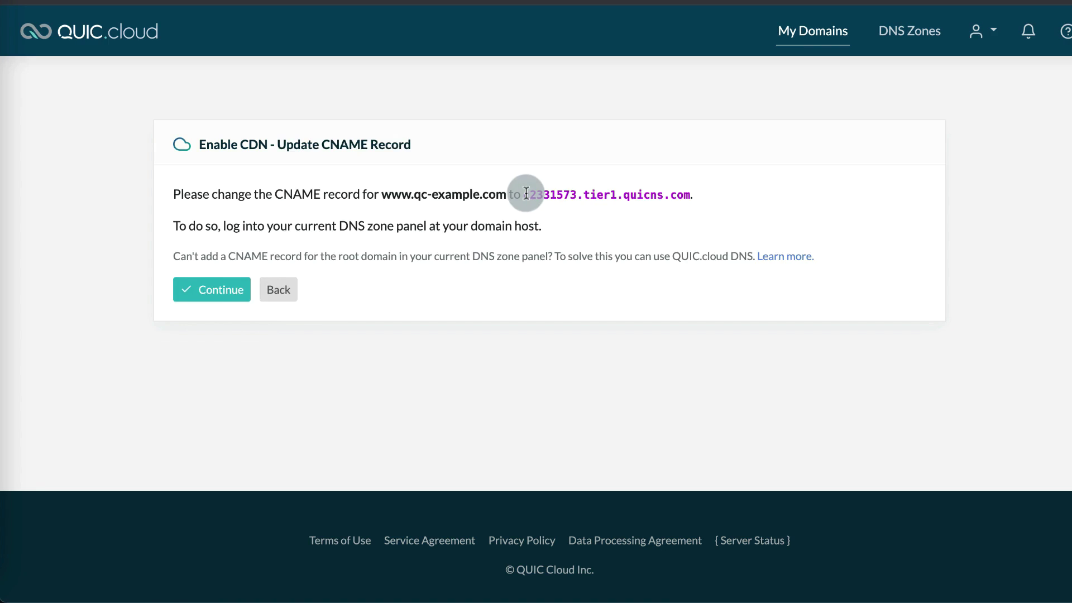
- Copy the CNAME target c2331573.tier1.quicns.com and continue to the next setup step
drag(526, 193, 689, 198)
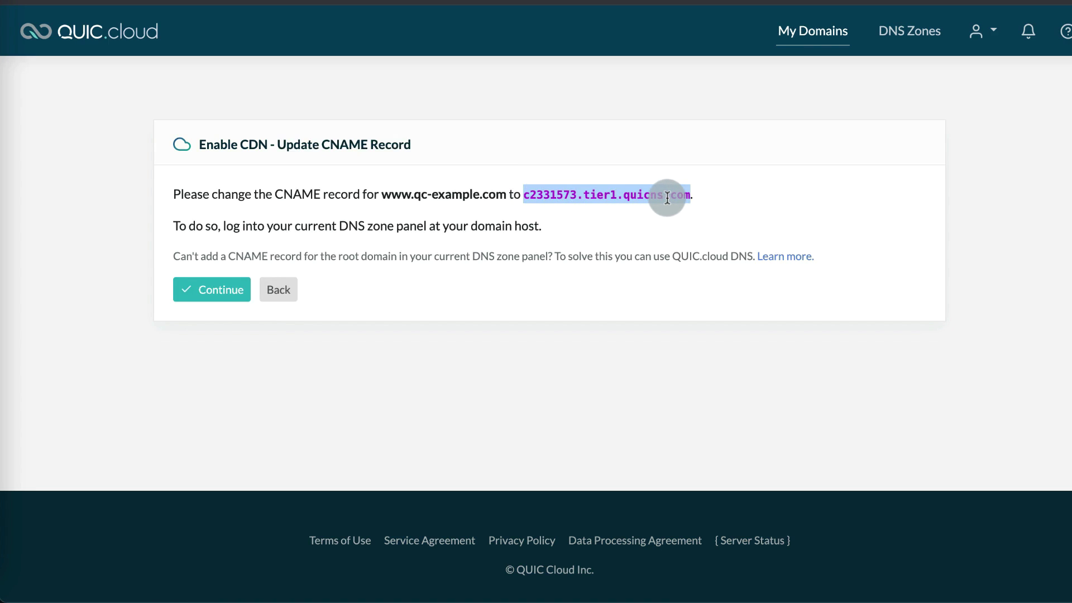
right_click(664, 196)
click(682, 233)
click(218, 291)
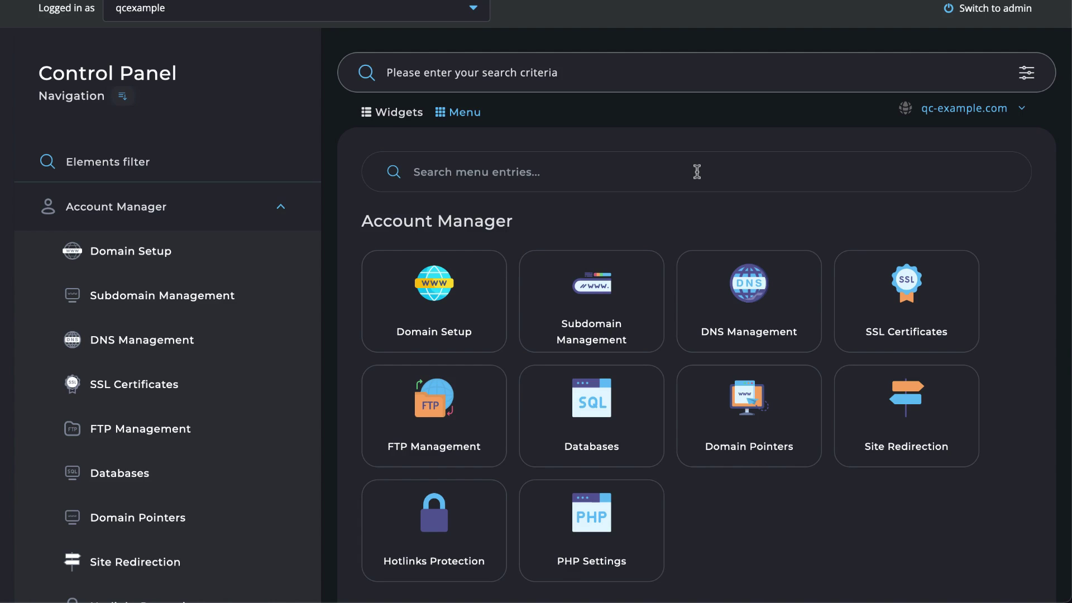
- Delete the www A record pointing to 3.92.130.34 from qc-example.com's DNS records
click(748, 296)
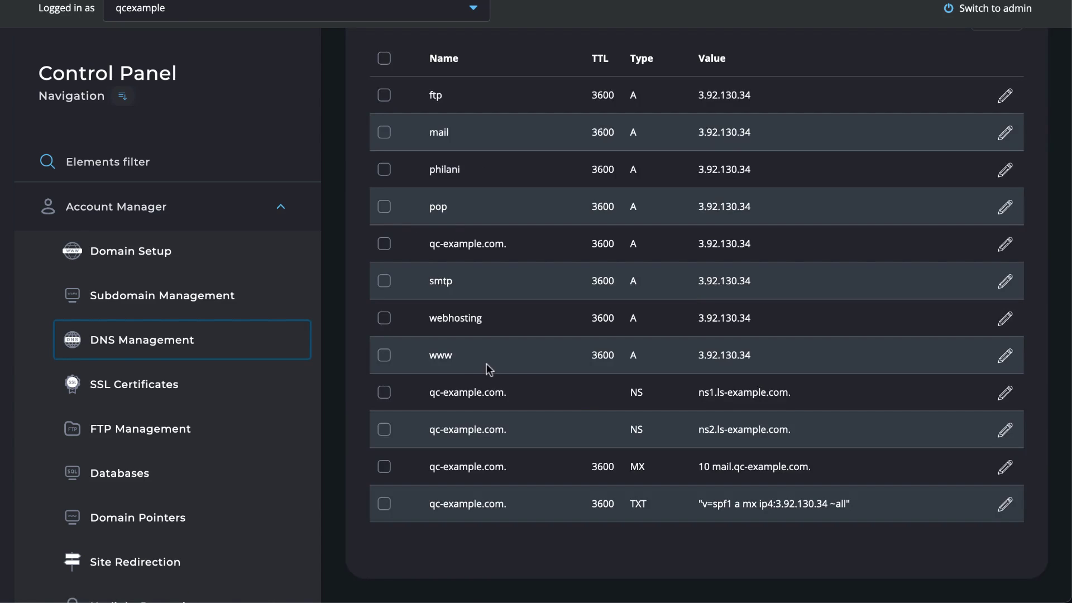
click(385, 360)
scroll(384, 363, up, 5)
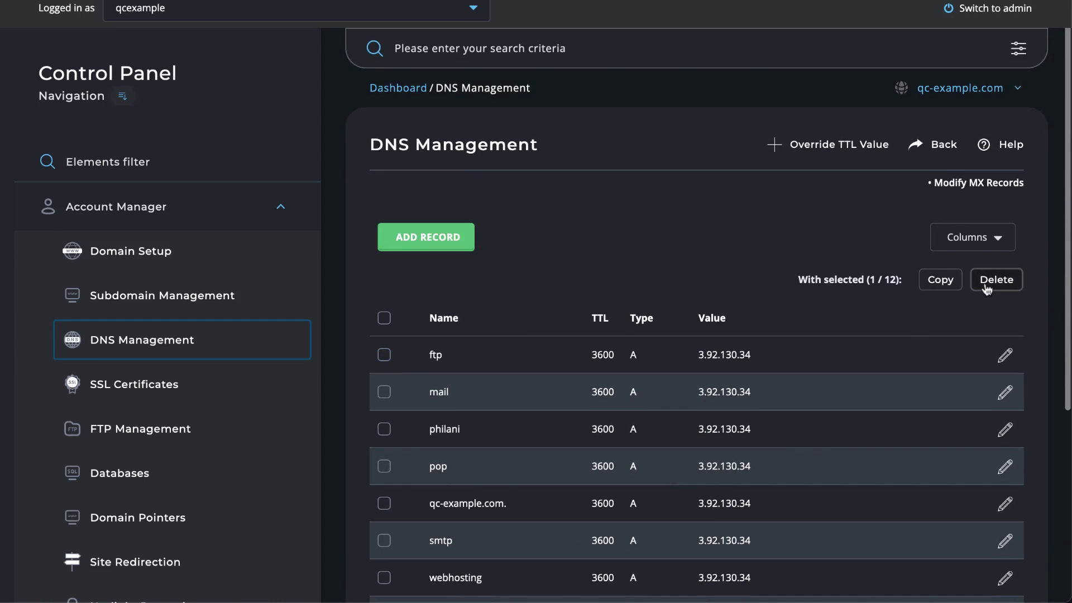
click(985, 283)
click(707, 332)
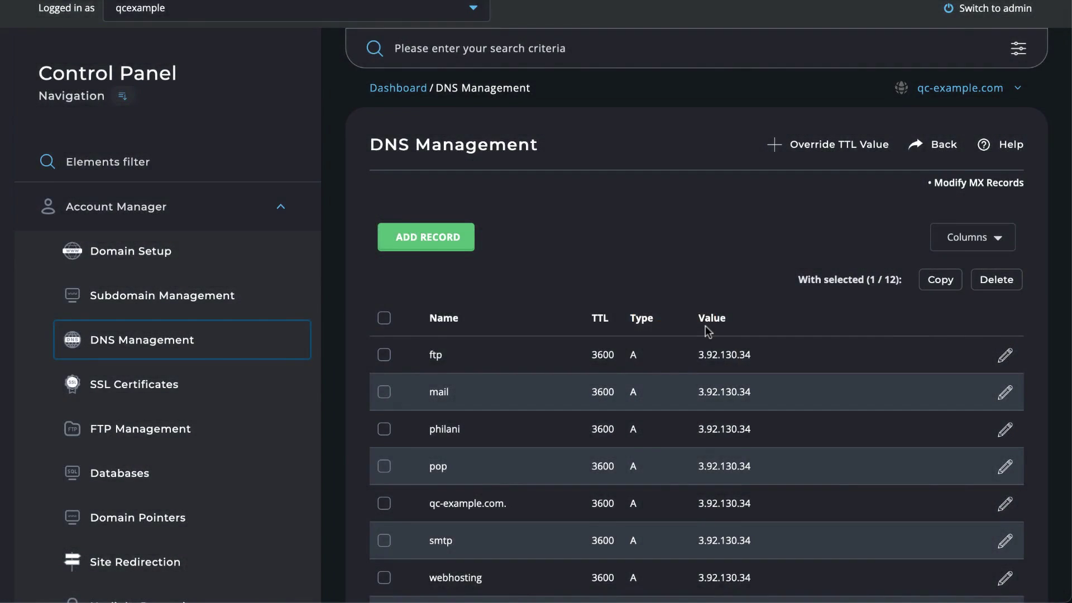
click(447, 243)
click(436, 229)
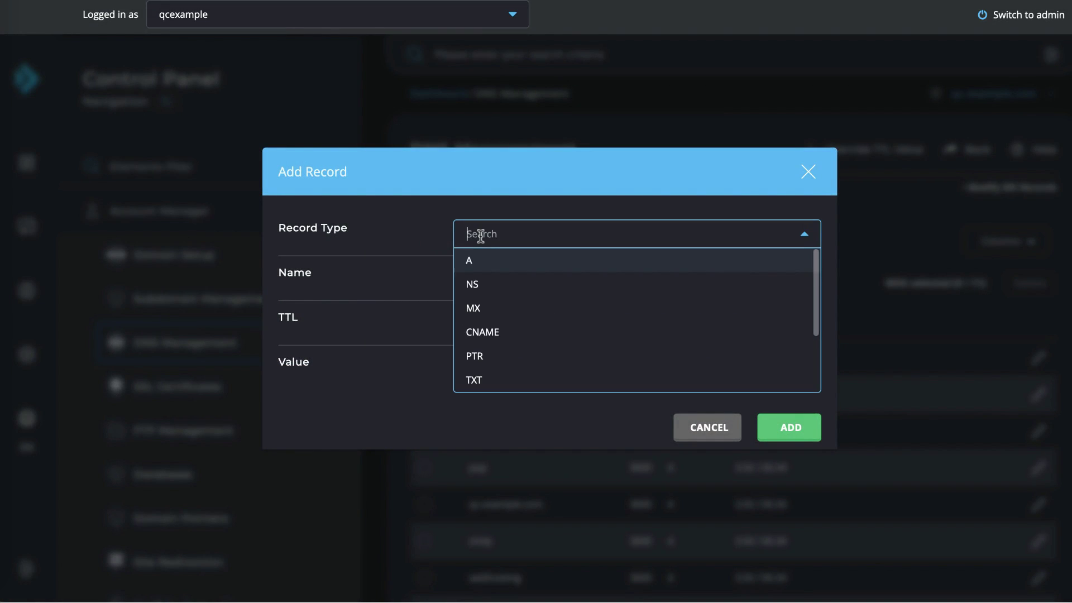
click(488, 335)
click(475, 279)
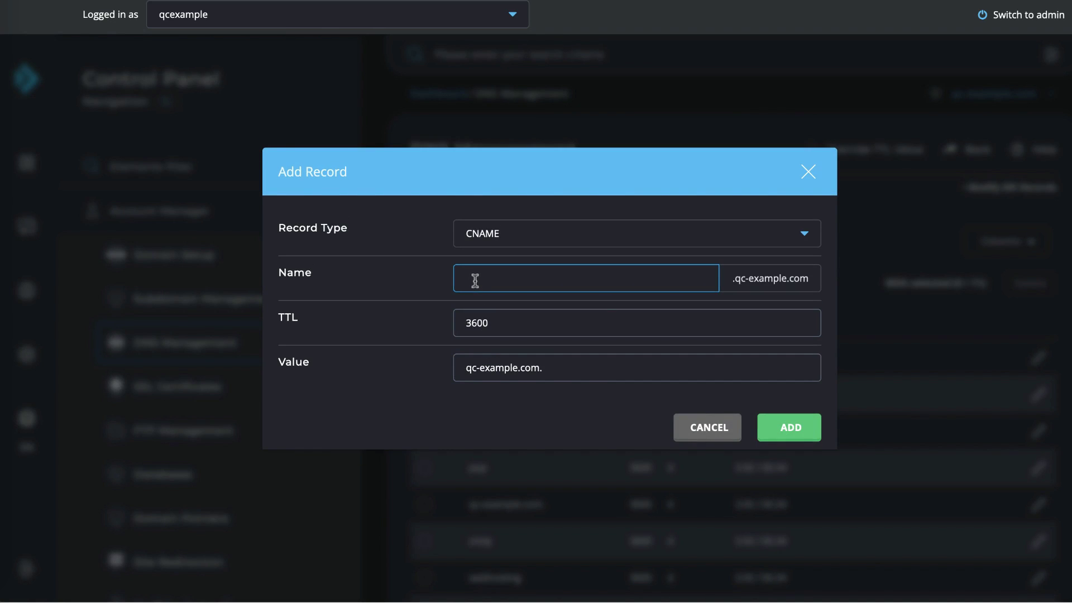
text(www)
- Set its value to 'c2331573.tier1.quicns.com.' with the trailing period and add the record
drag(564, 367, 430, 354)
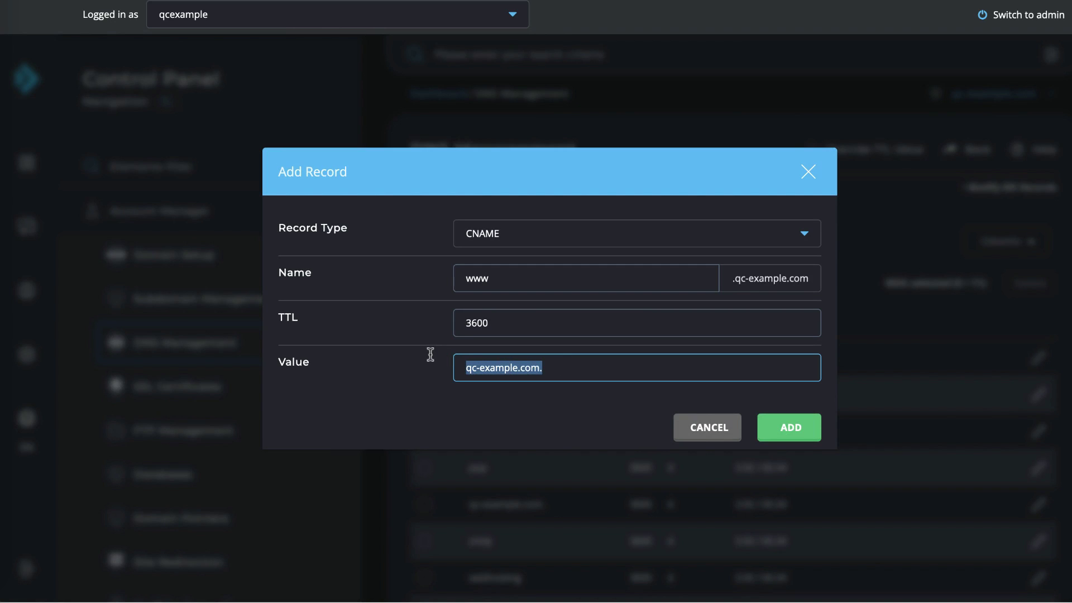
key(BackSpace)
right_click(480, 353)
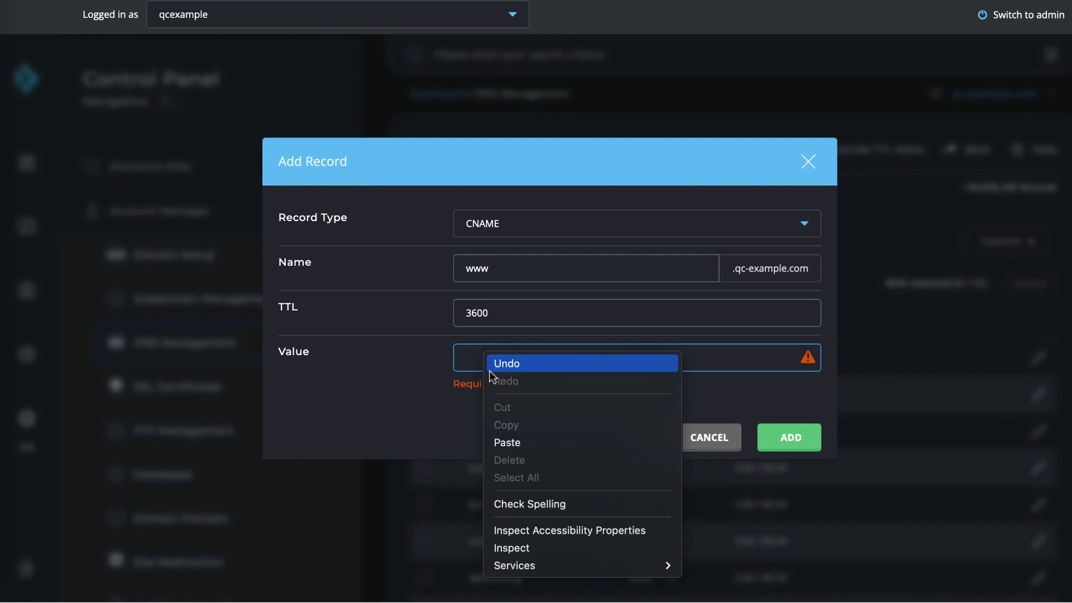
click(509, 442)
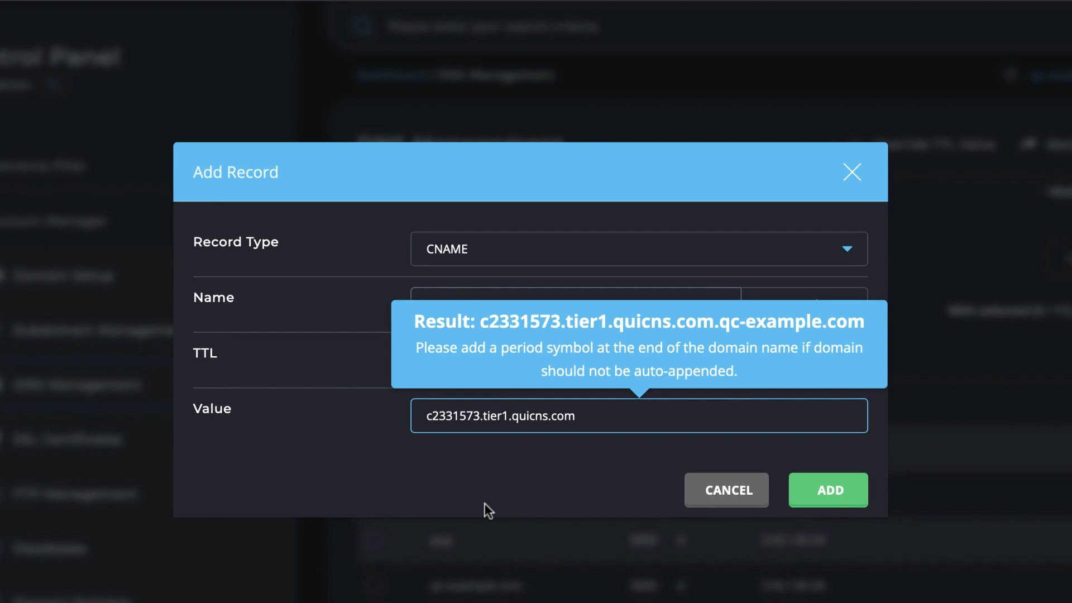
text(.)
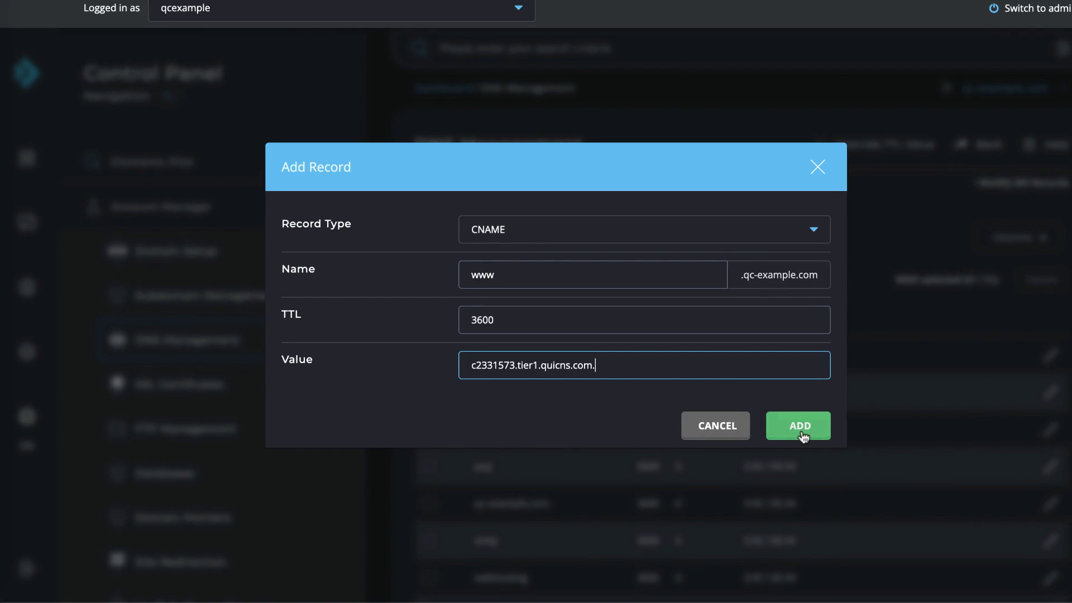
click(840, 497)
click(800, 427)
click(943, 225)
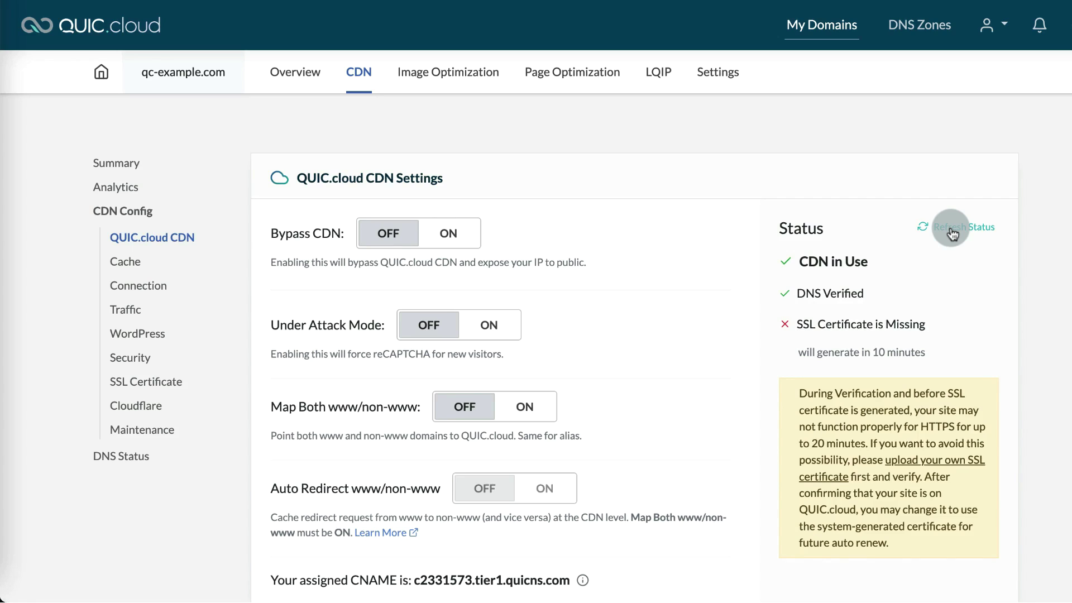
- Refresh the QUIC.cloud CDN status until DNS is verified and the SSL certificate is valid
click(951, 230)
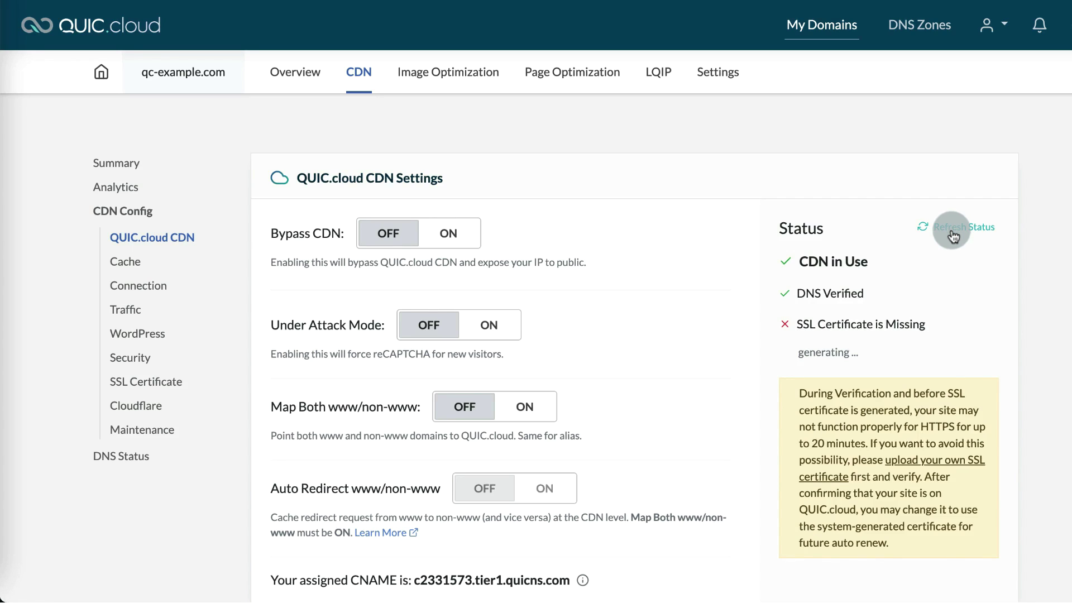
click(953, 234)
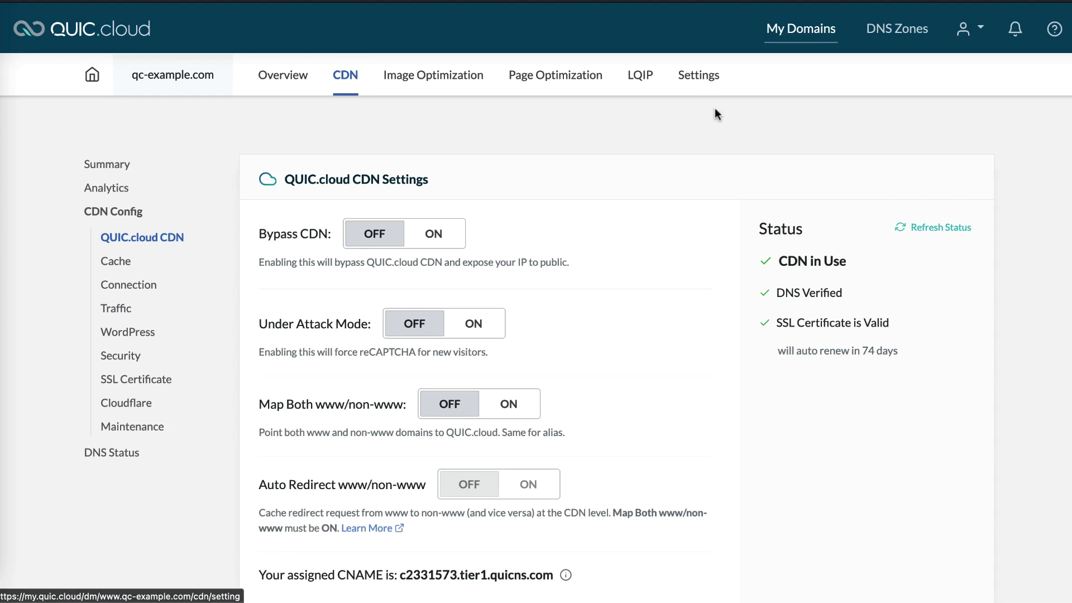
click(685, 79)
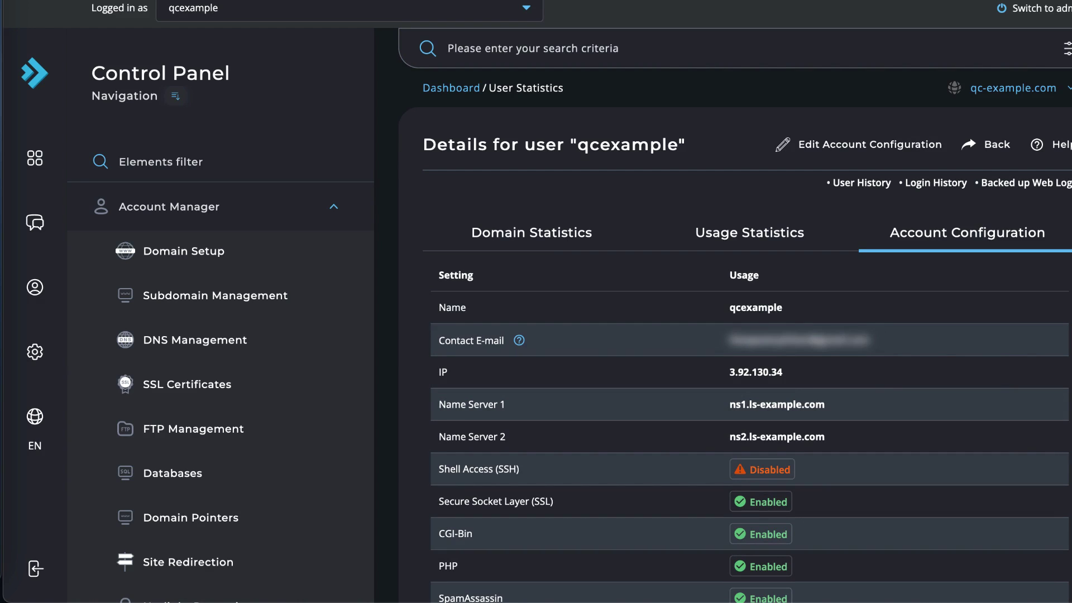
click(224, 43)
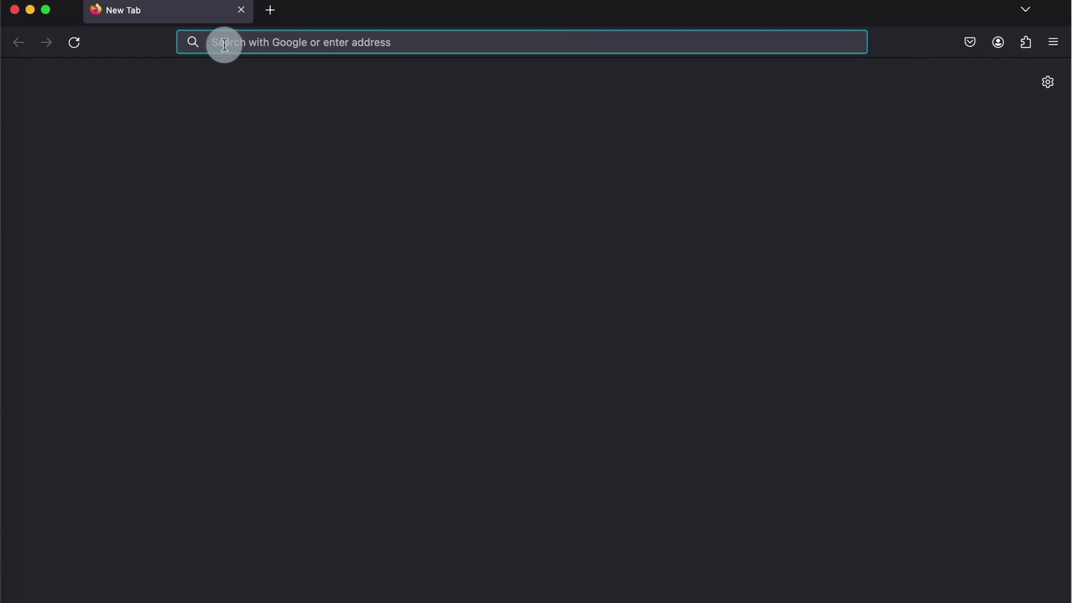
text(check.ls)
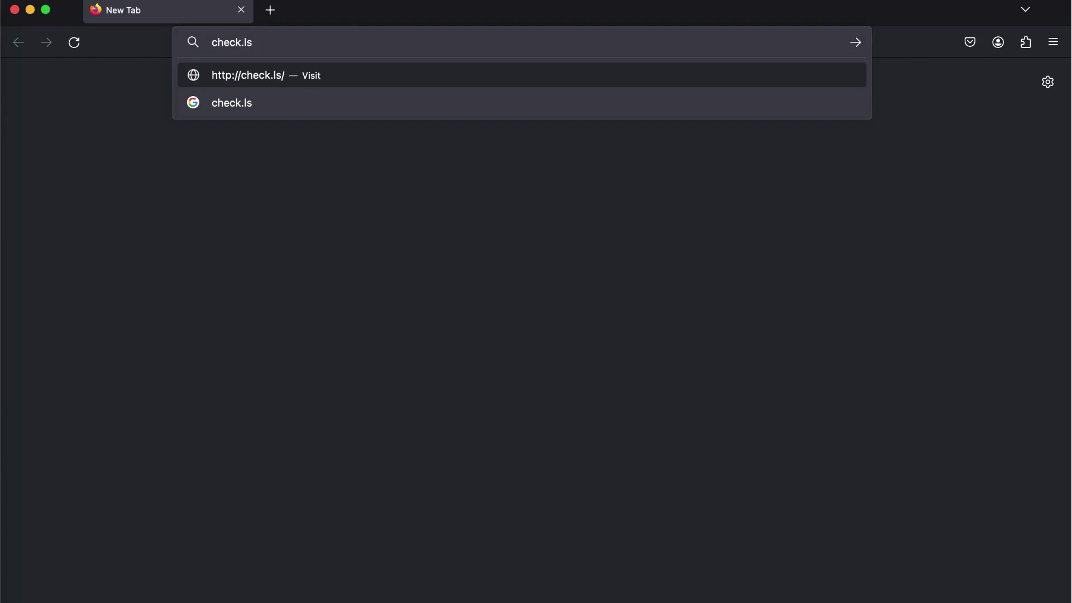
text(cache.io)
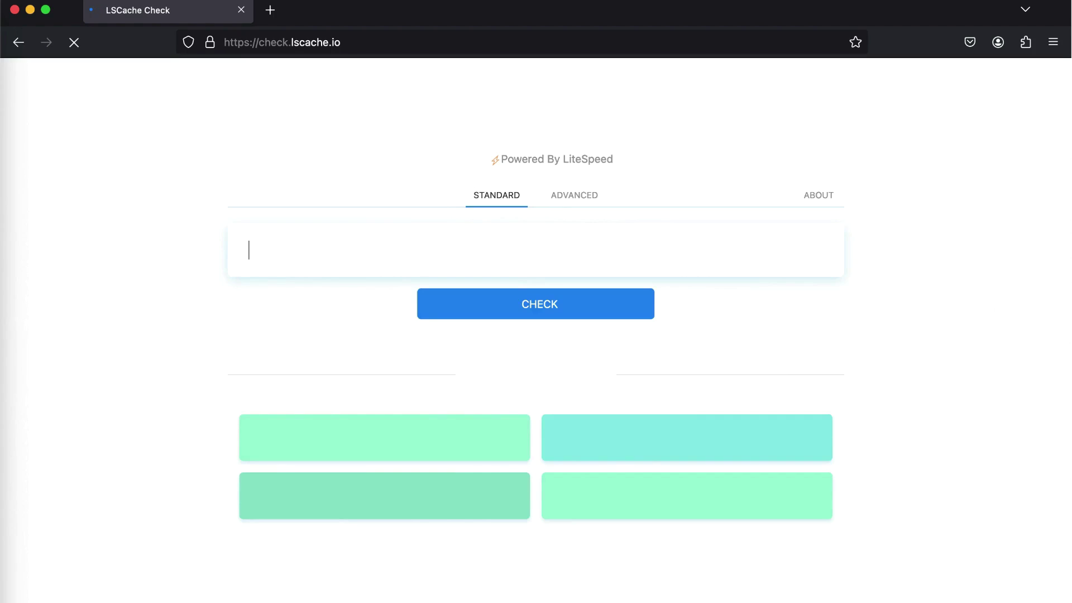
text(www.qc-example.com)
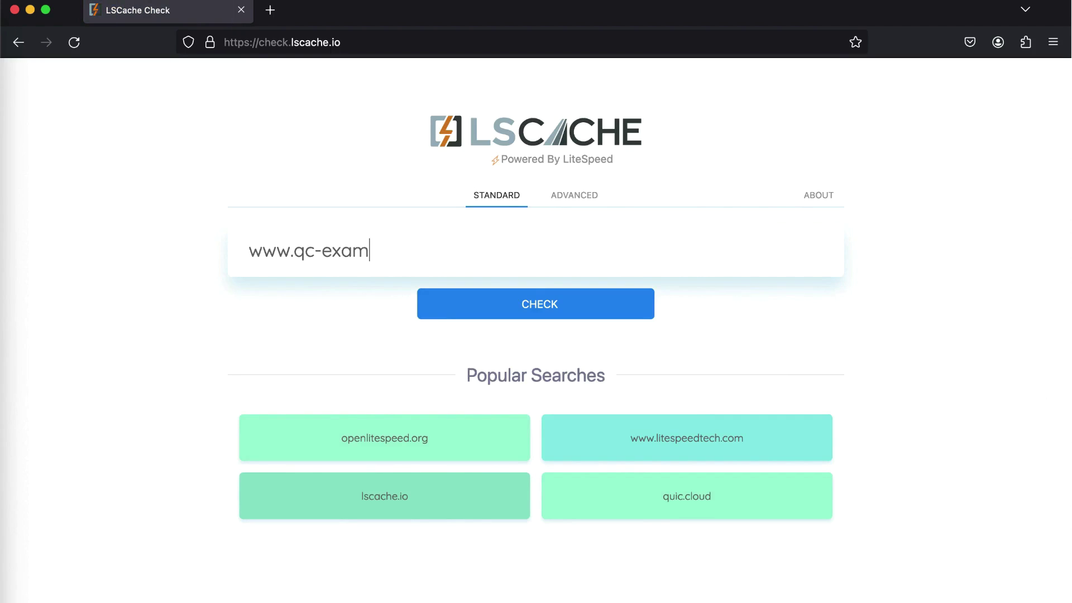
click(461, 302)
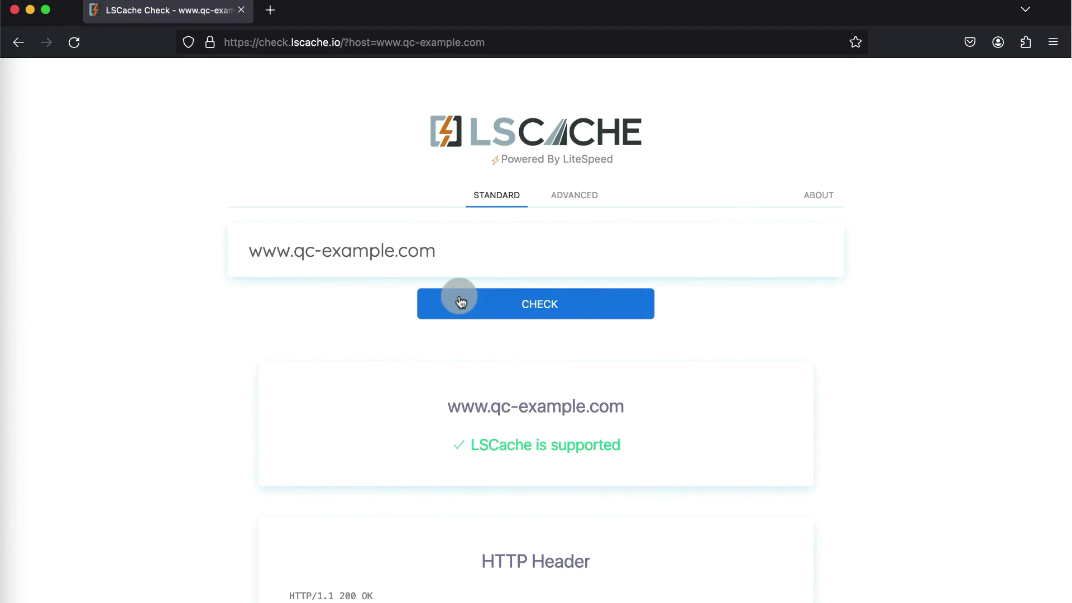
click(461, 302)
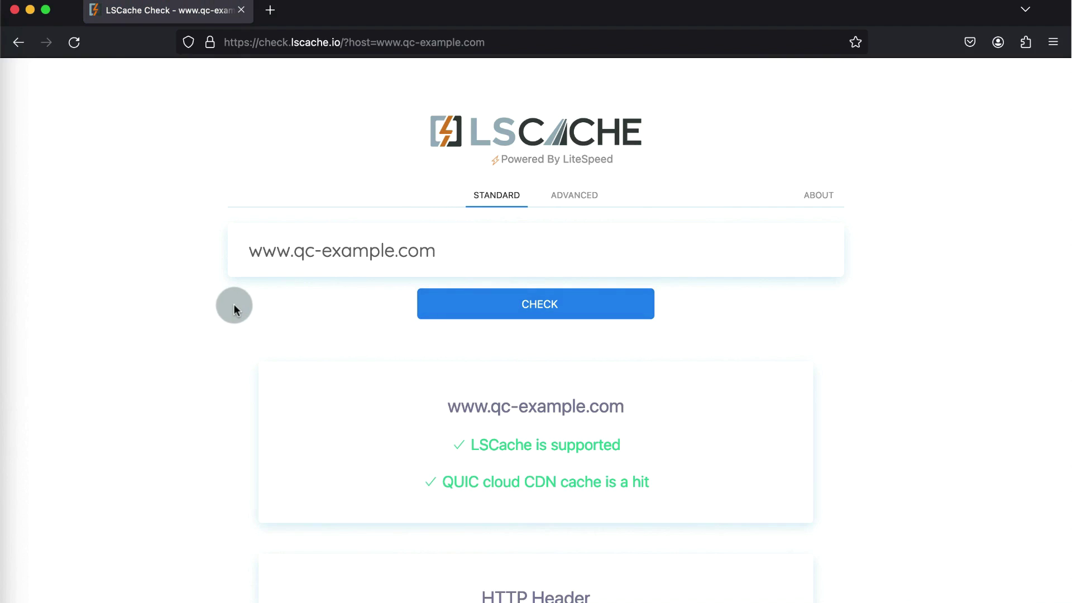
scroll(234, 303, down, 5)
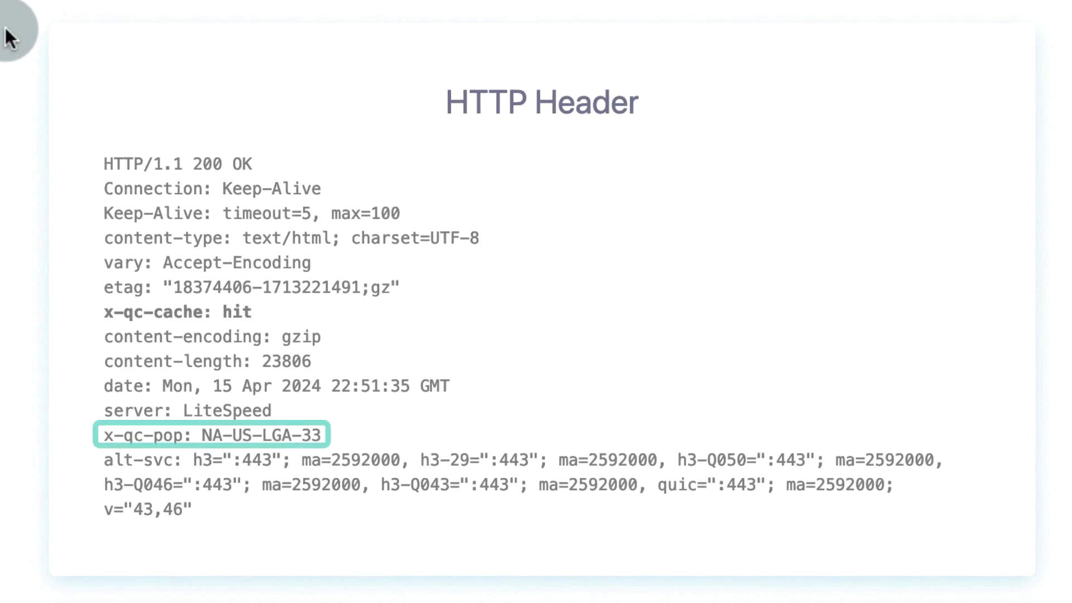